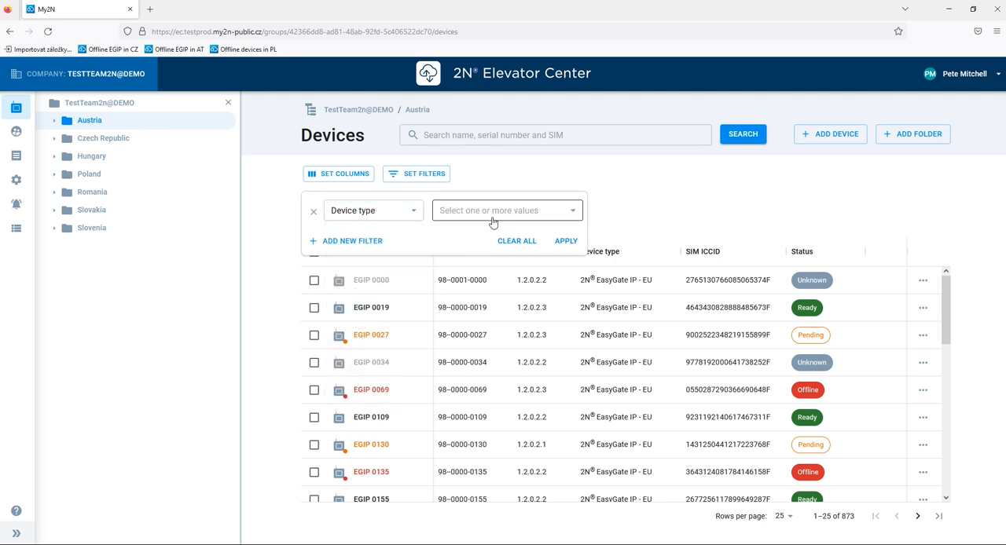
# Set the device type filter to EasyGate IP - all.
pyautogui.click(487, 220)
pyautogui.click(485, 235)
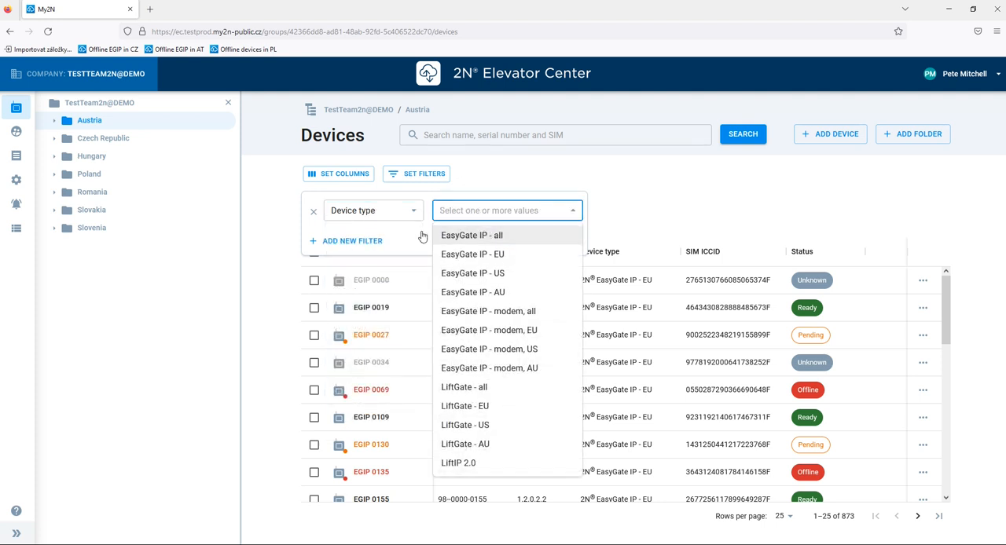
pyautogui.click(357, 243)
# Add a second filter on FW version with the value 1.2.0.2.3.
pyautogui.click(365, 243)
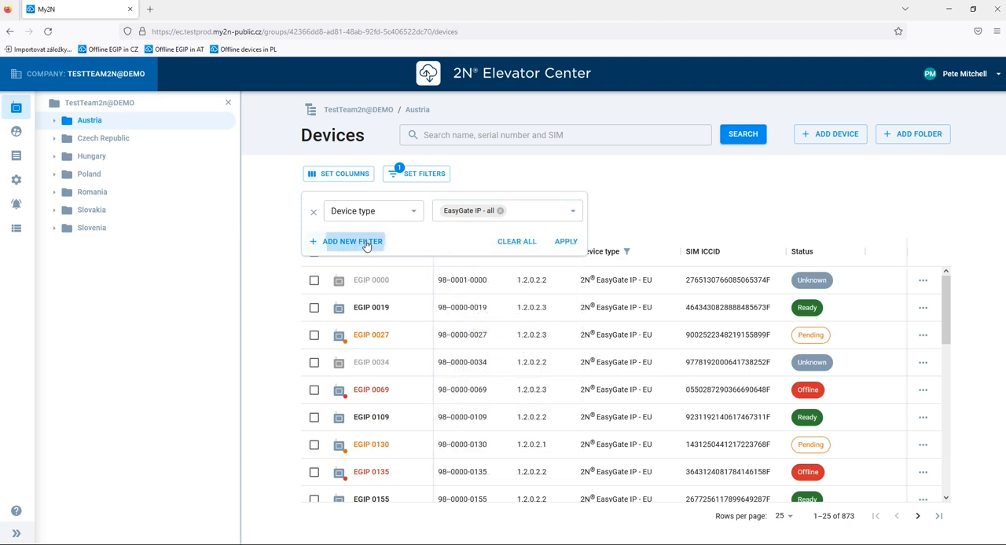
pyautogui.click(397, 251)
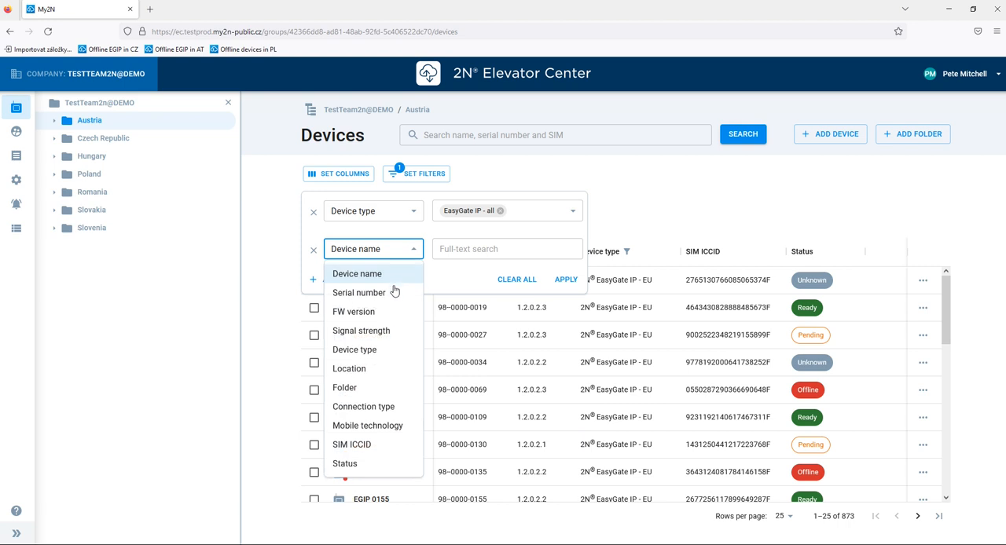
pyautogui.click(385, 313)
pyautogui.write('1.2.0.2.3')
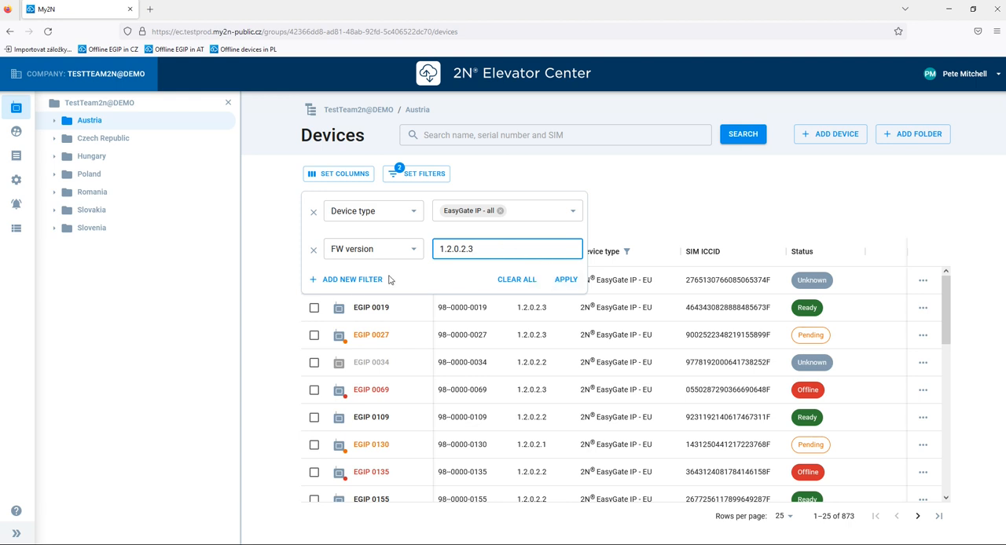
# Add a signal strength filter for Very strong and Good, and apply all the filters to the device list.
pyautogui.click(358, 283)
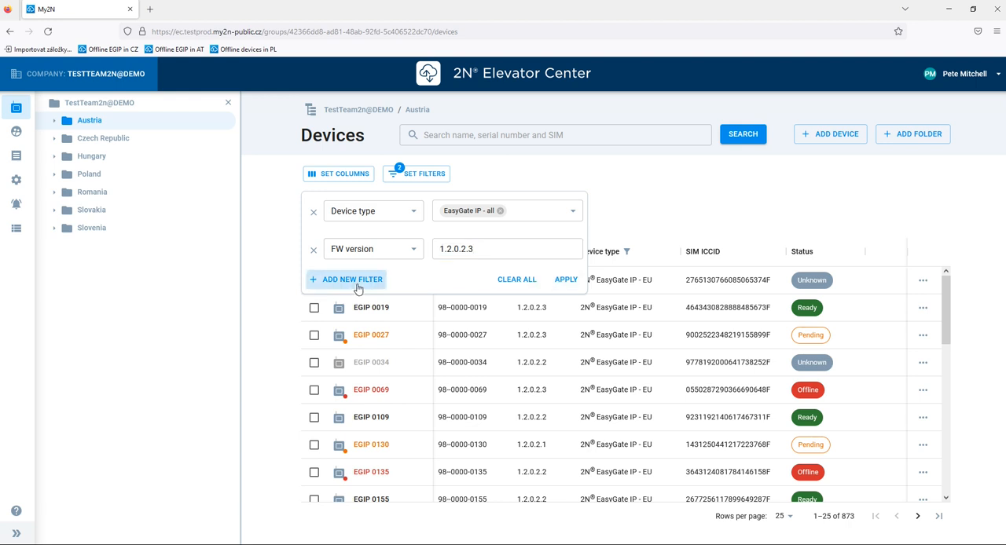
pyautogui.click(385, 294)
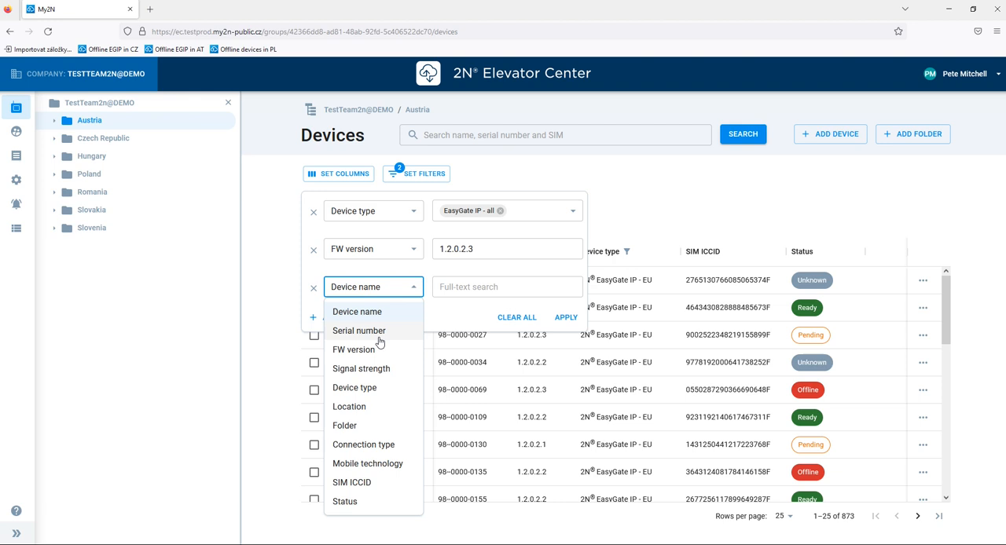
pyautogui.click(381, 370)
pyautogui.click(480, 288)
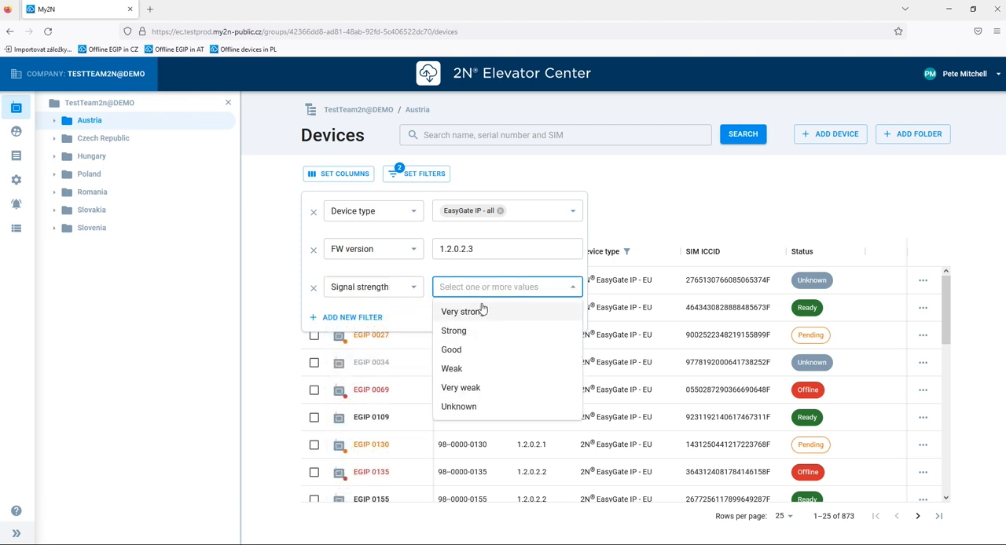
pyautogui.click(482, 311)
pyautogui.click(482, 352)
pyautogui.click(573, 288)
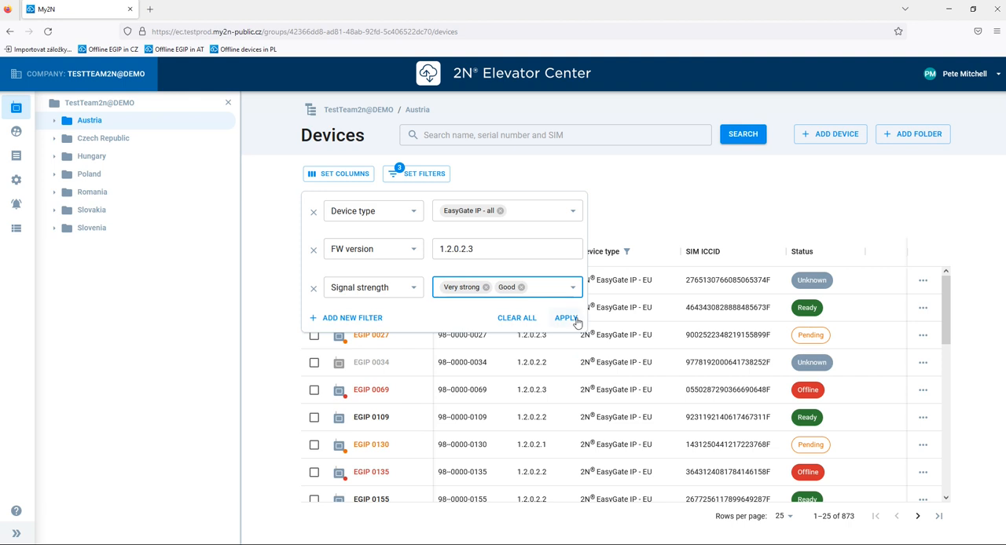
pyautogui.click(568, 318)
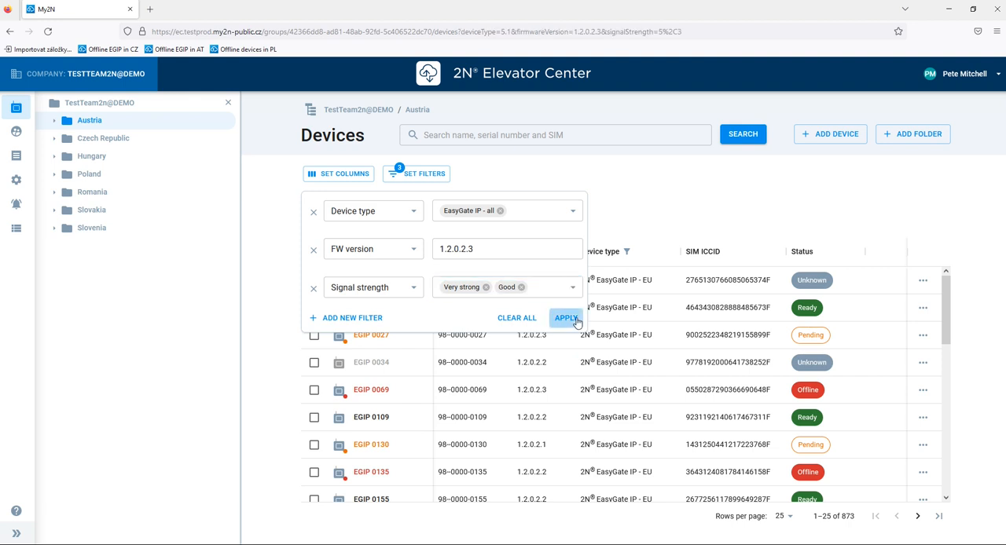
pyautogui.click(567, 318)
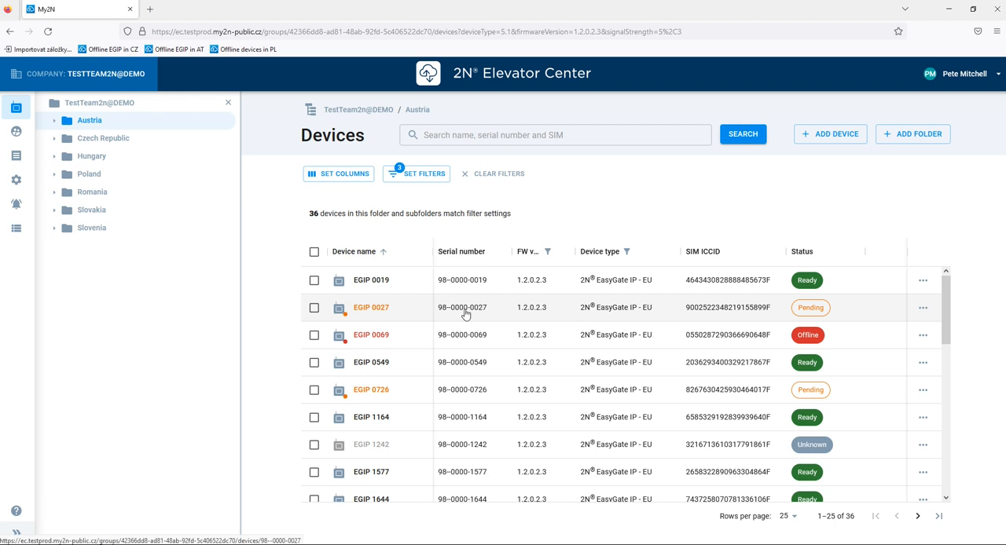
# Select the devices EGIP 0019, EGIP 0069, EGIP 0549 and EGIP 1164 in the filtered list.
pyautogui.click(314, 283)
pyautogui.click(314, 335)
pyautogui.click(314, 363)
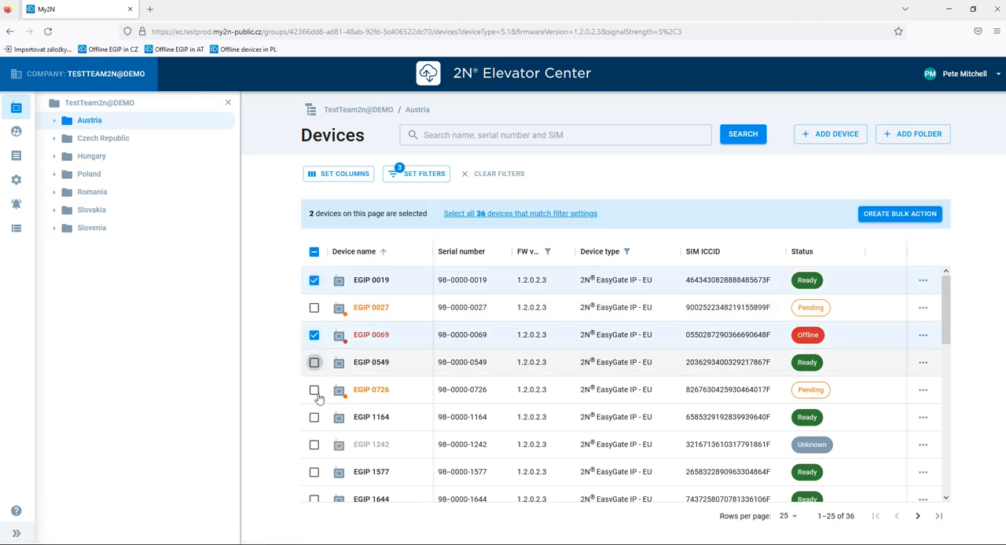
pyautogui.click(315, 419)
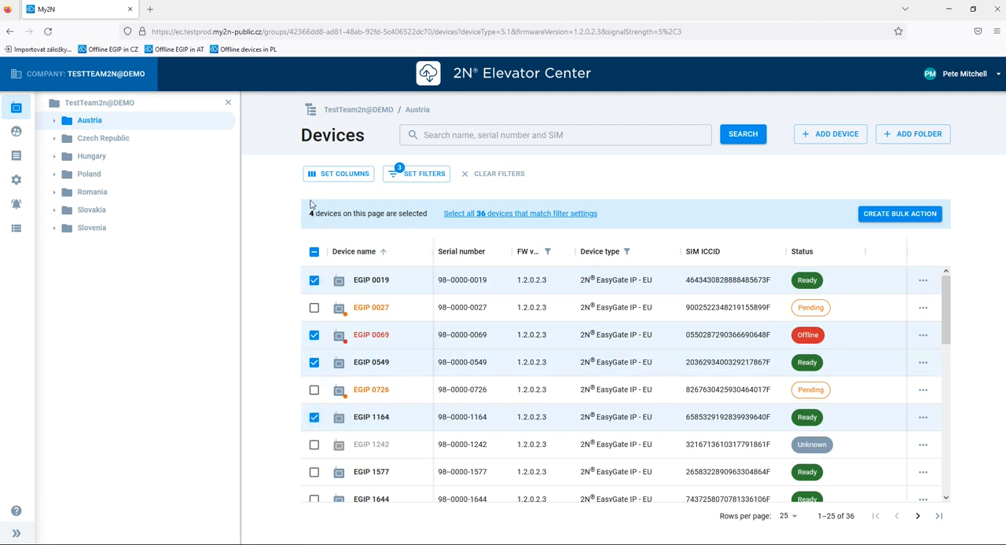
# Select every device that matches the filter settings across all pages, and clear the selection again.
pyautogui.click(314, 253)
pyautogui.click(314, 253)
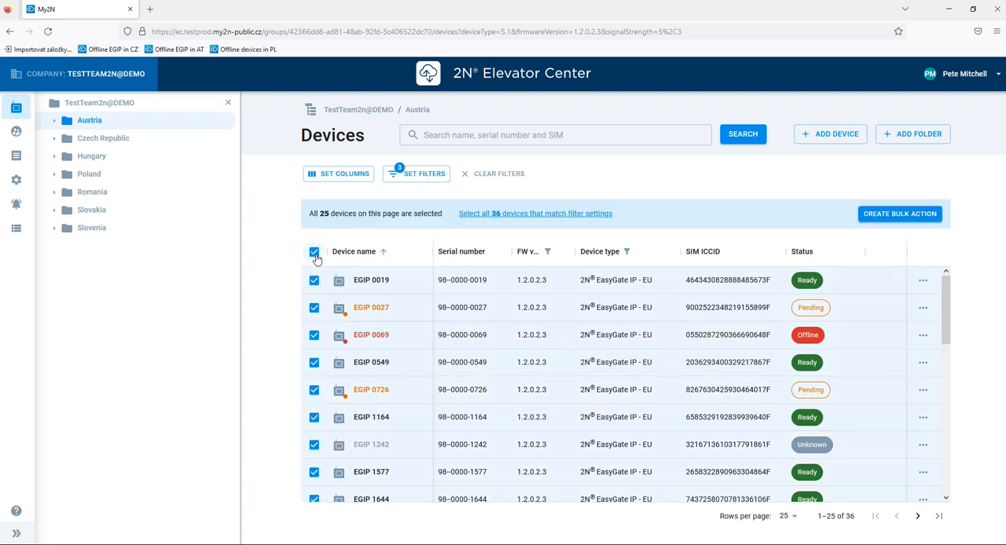
pyautogui.click(314, 253)
pyautogui.click(314, 253)
pyautogui.click(497, 215)
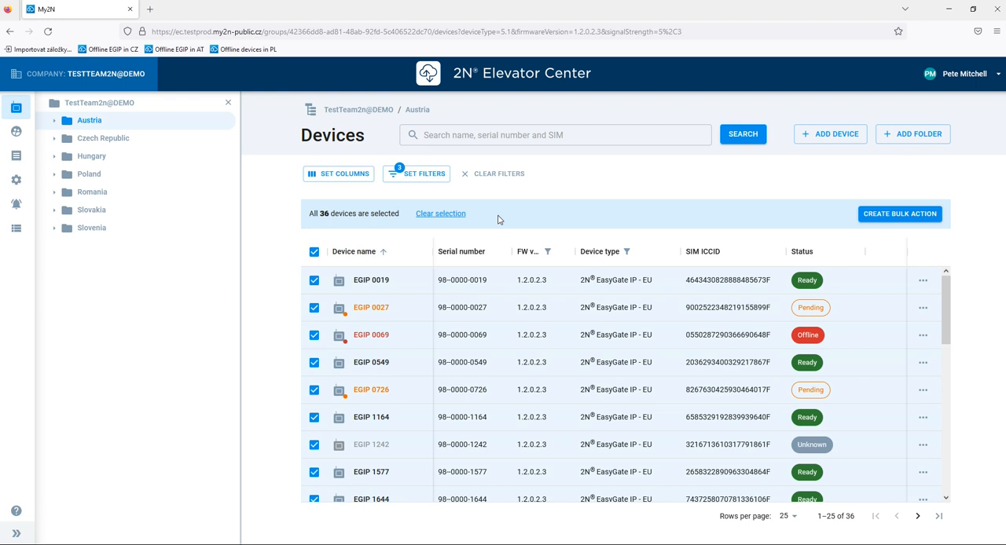
pyautogui.click(444, 216)
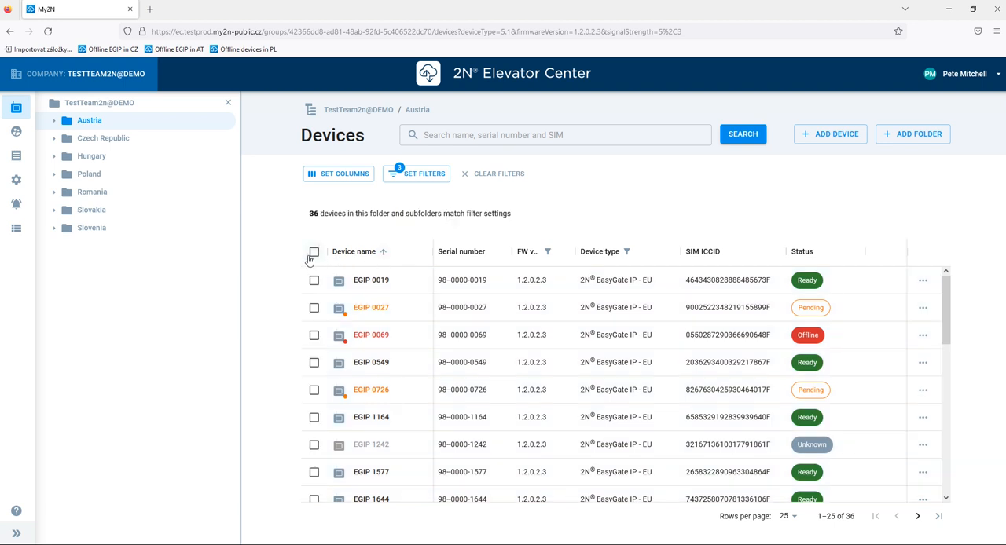
# Select all devices on the current page and begin a bulk action for them, proceeding to the choice of actions.
pyautogui.click(313, 252)
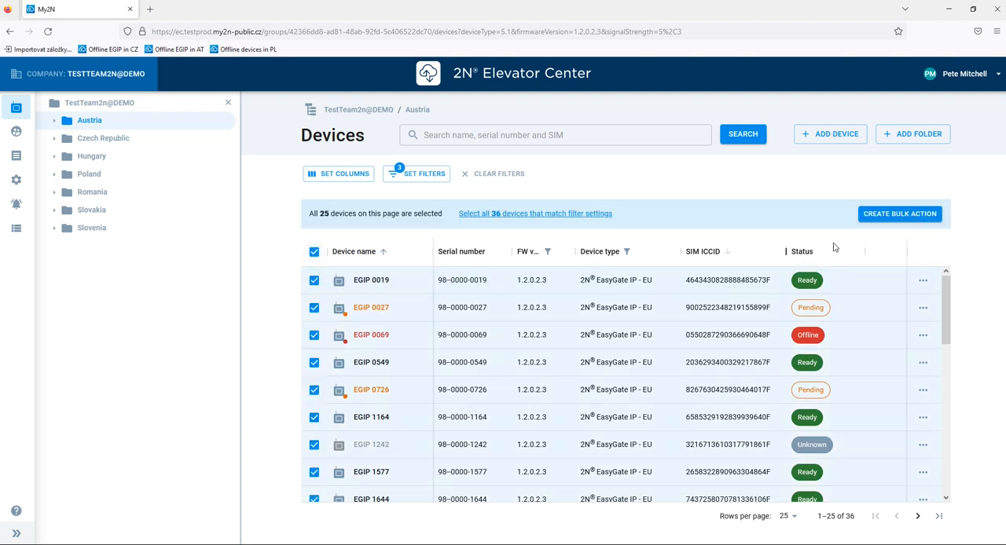
pyautogui.click(900, 217)
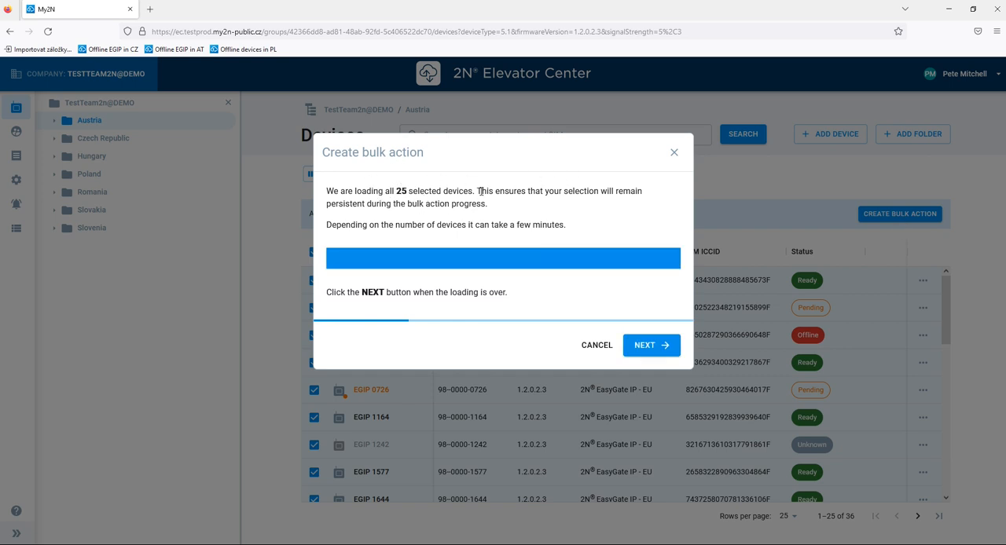
pyautogui.click(656, 346)
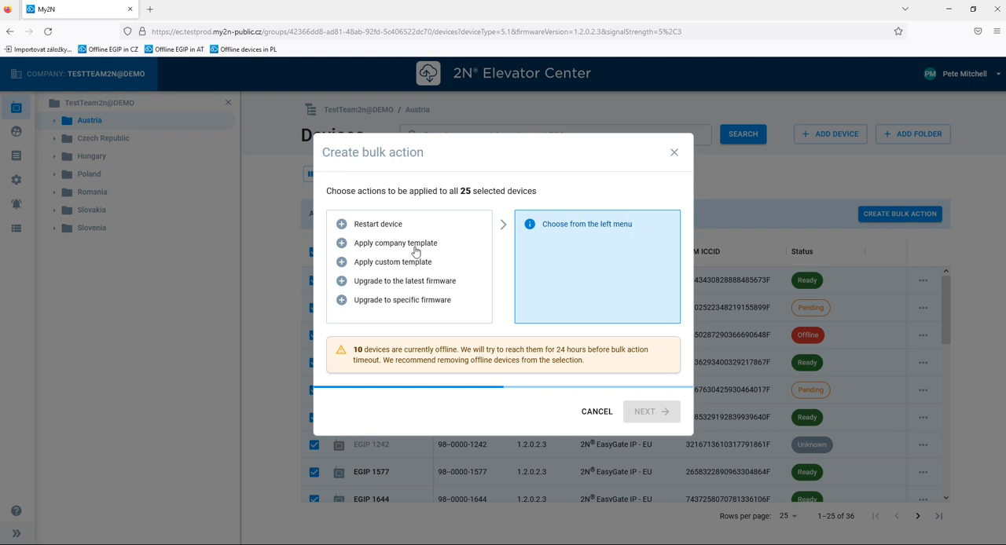
# Queue five actions in this order: Restart device, Apply company template, Upgrade to the latest firmware, Restart device, Upgrade to specific firmware.
pyautogui.click(341, 224)
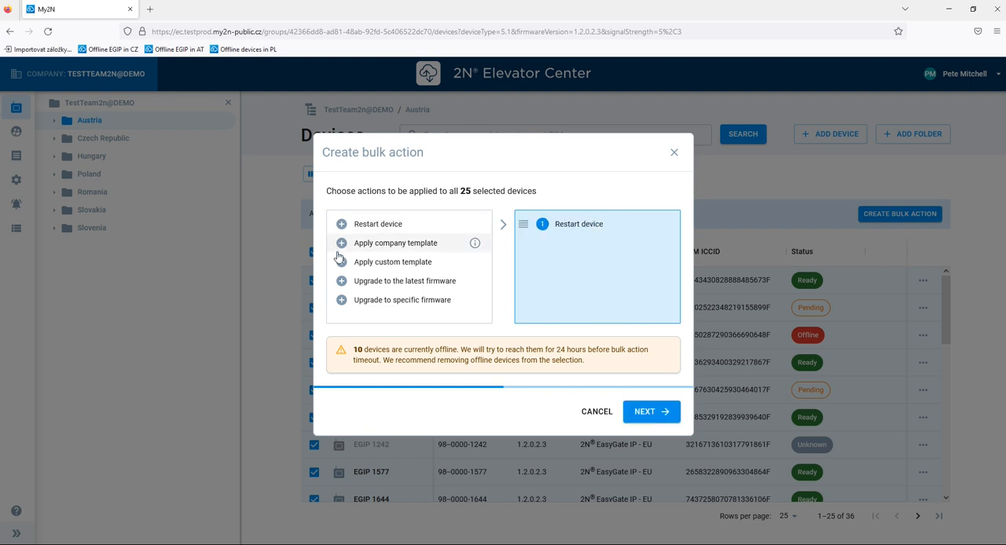
pyautogui.click(341, 250)
pyautogui.click(341, 281)
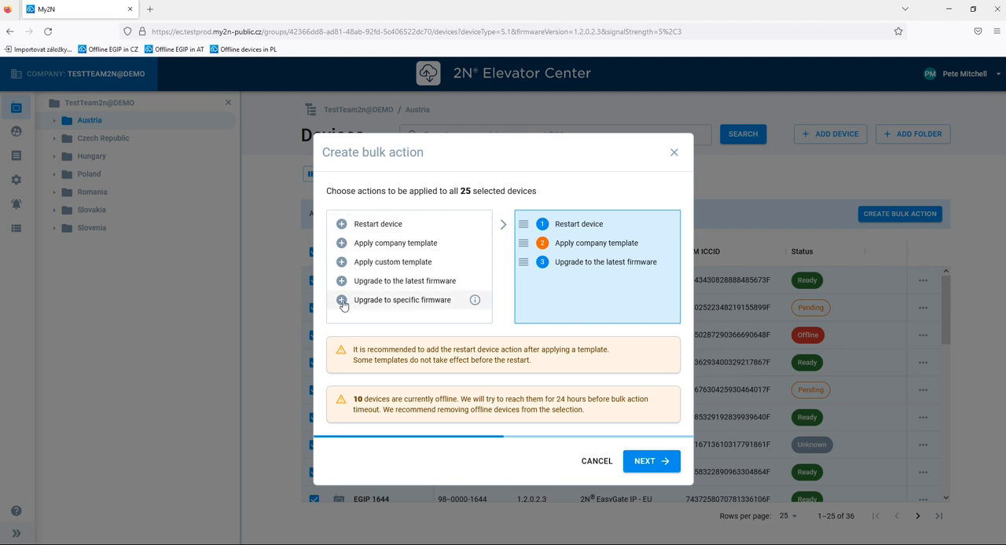
pyautogui.click(341, 224)
pyautogui.click(356, 301)
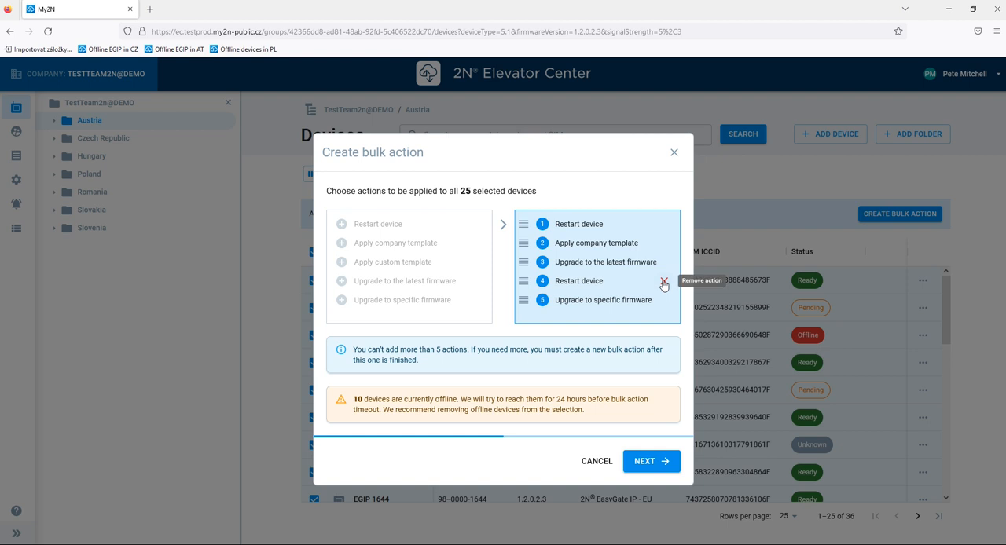
# Replace the second Restart device action with one placed directly after Apply company template, and remove Upgrade to specific firmware.
pyautogui.click(664, 282)
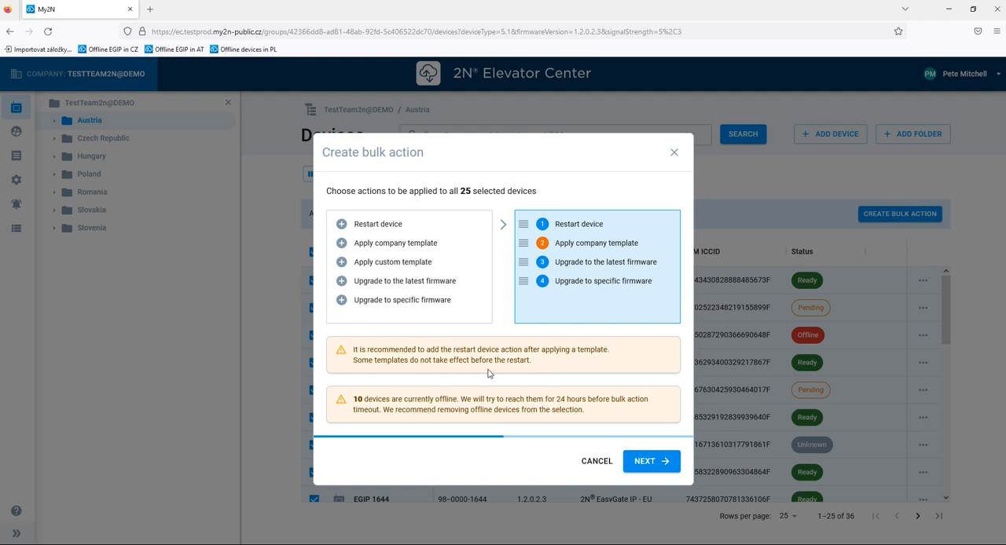
pyautogui.click(342, 225)
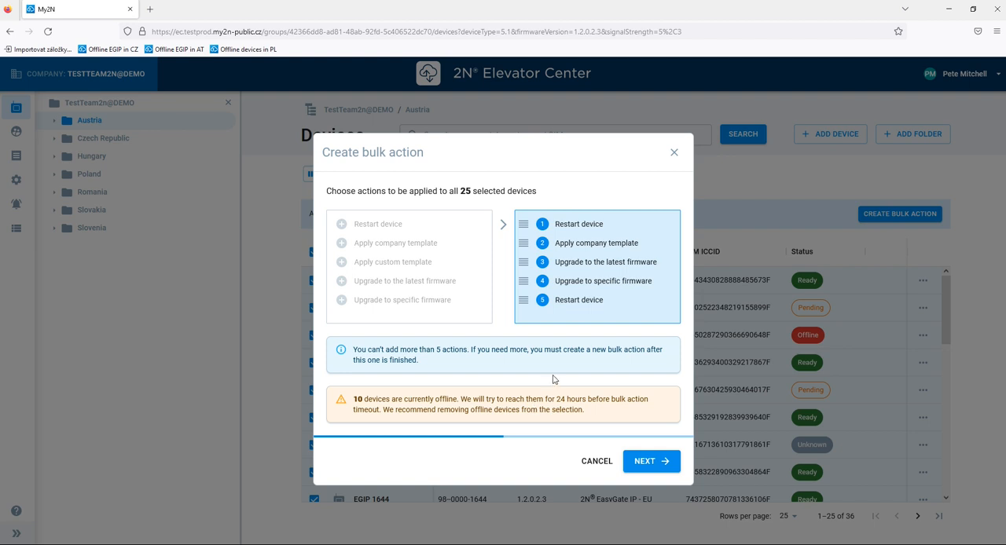
pyautogui.moveTo(530, 297); pyautogui.dragTo(533, 277)
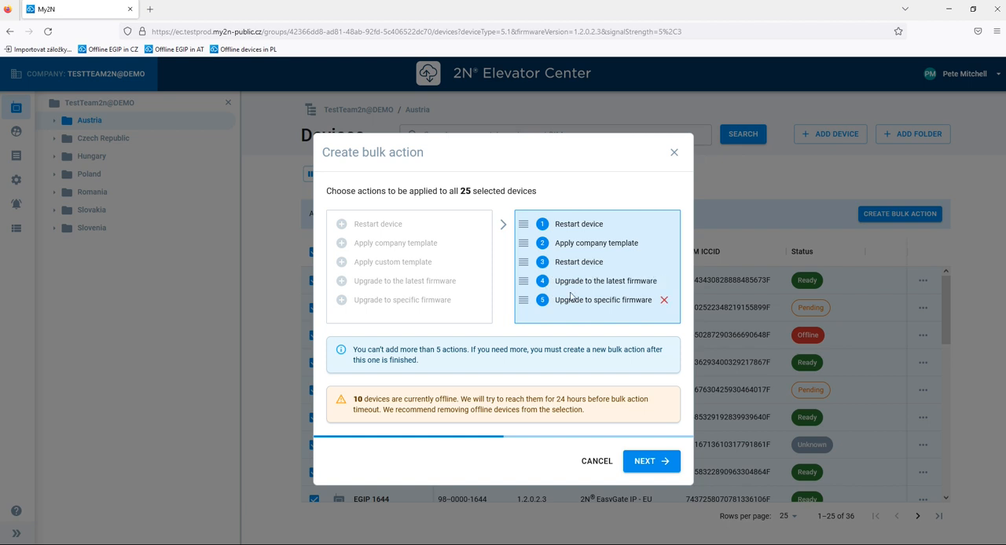
pyautogui.click(664, 300)
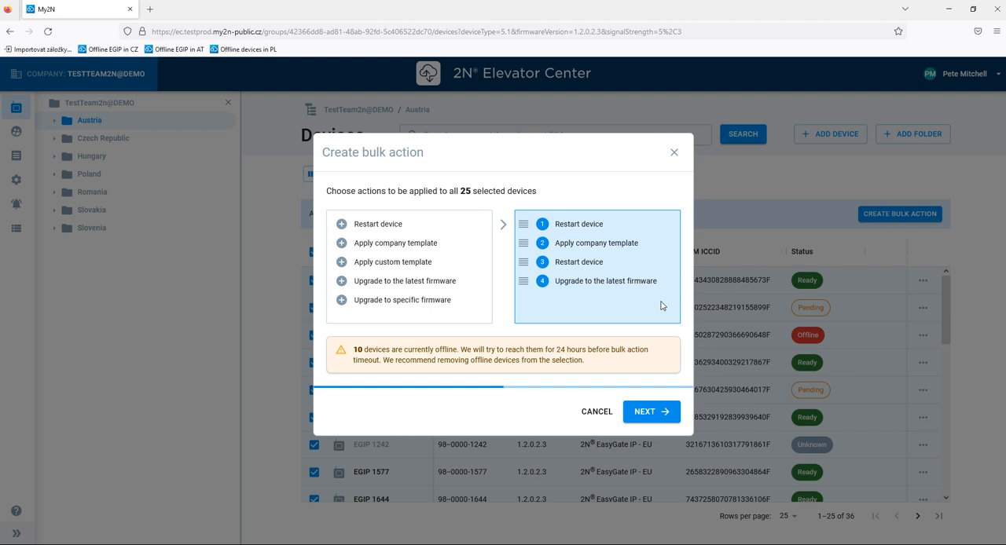
pyautogui.click(660, 412)
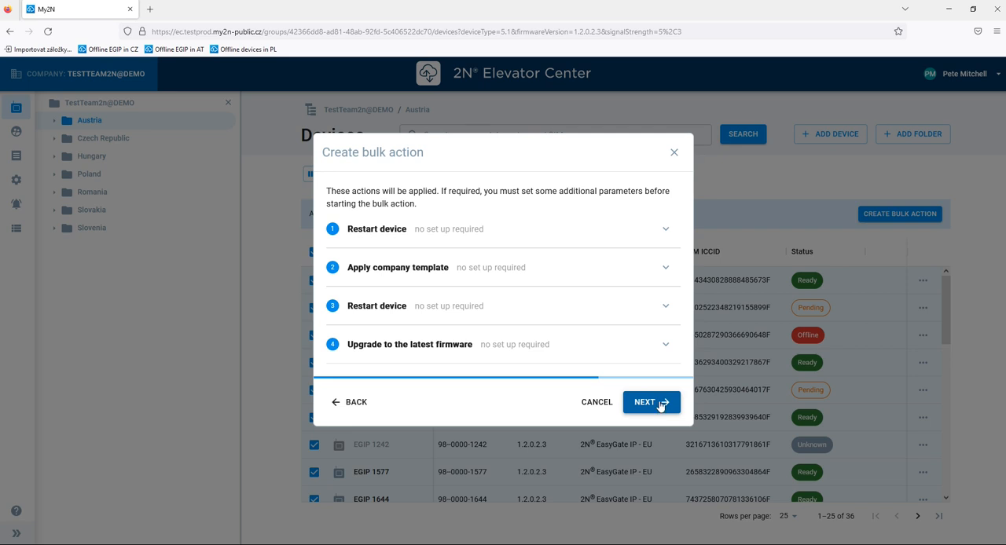
# Examine the setup details of the first Restart device, Apply company template and second Restart device actions.
pyautogui.click(665, 230)
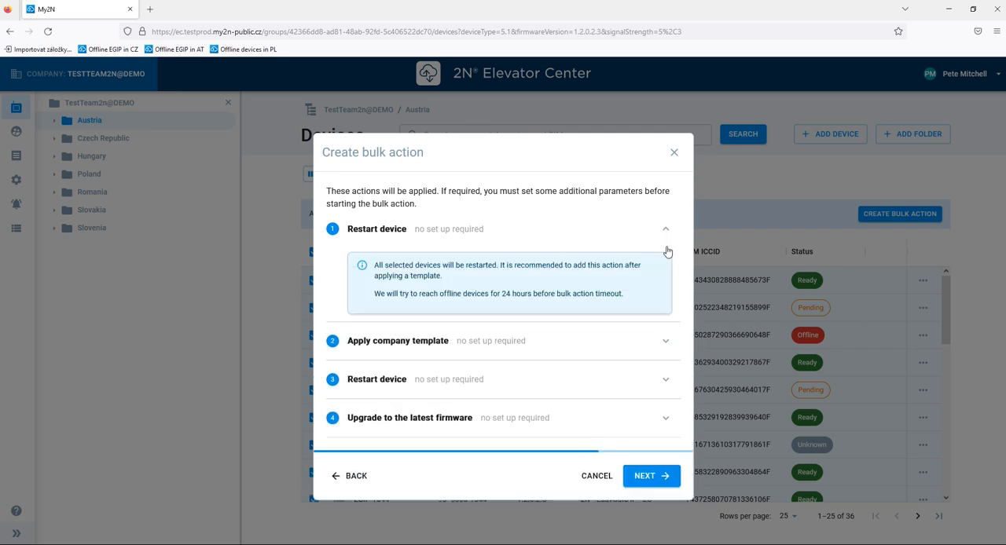
pyautogui.click(665, 346)
pyautogui.scroll(-1, 656, 401)
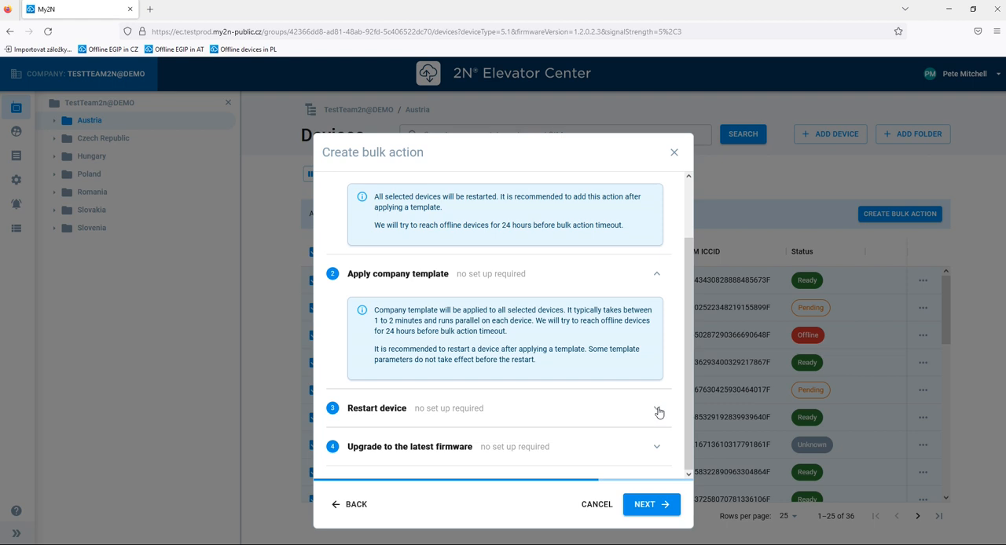
pyautogui.click(659, 411)
pyautogui.scroll(-1, 654, 412)
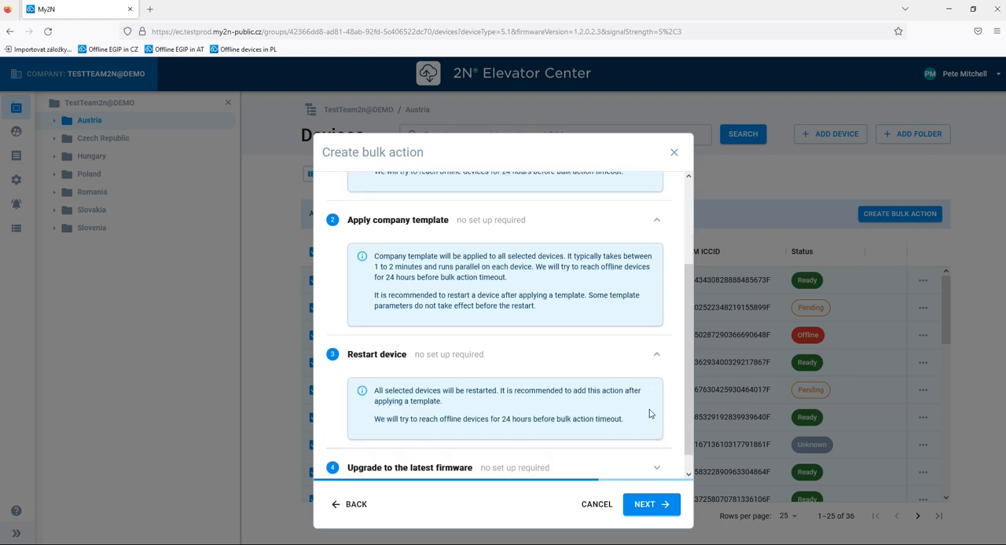
# Start the prepared bulk action and open the bulk actions log to follow its progress.
pyautogui.click(665, 503)
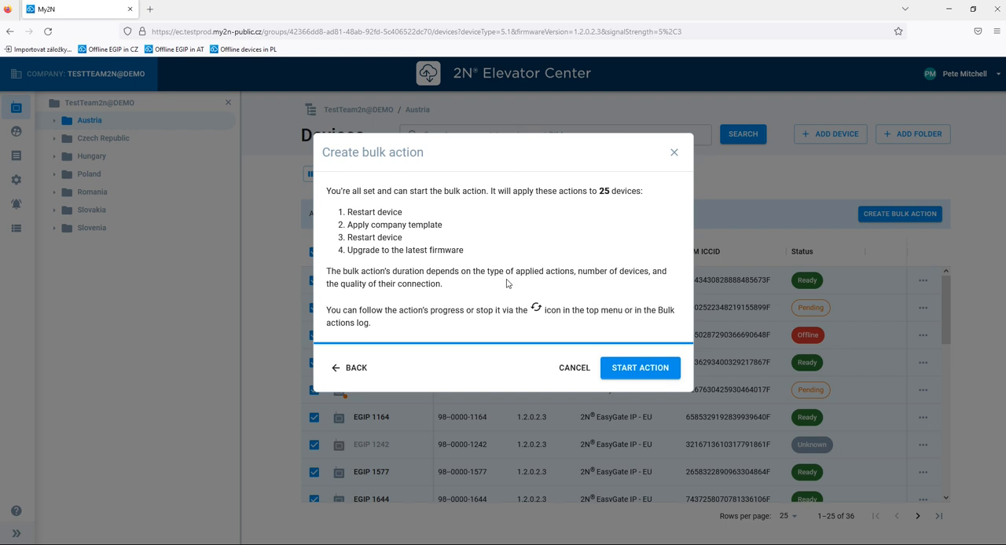
pyautogui.click(657, 382)
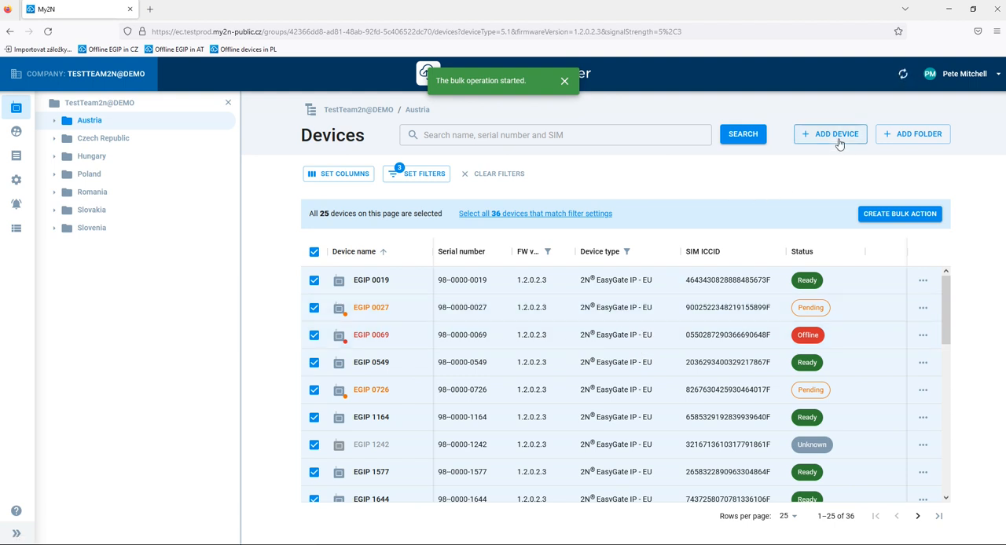
pyautogui.click(904, 74)
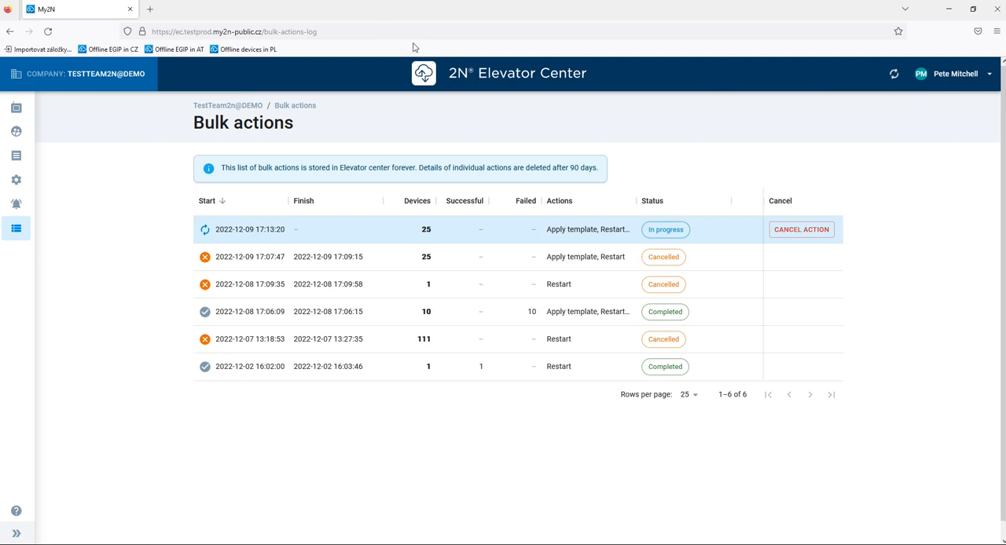
# Return to the device list and try to create another bulk action for the device EGIP 0019.
pyautogui.click(22, 111)
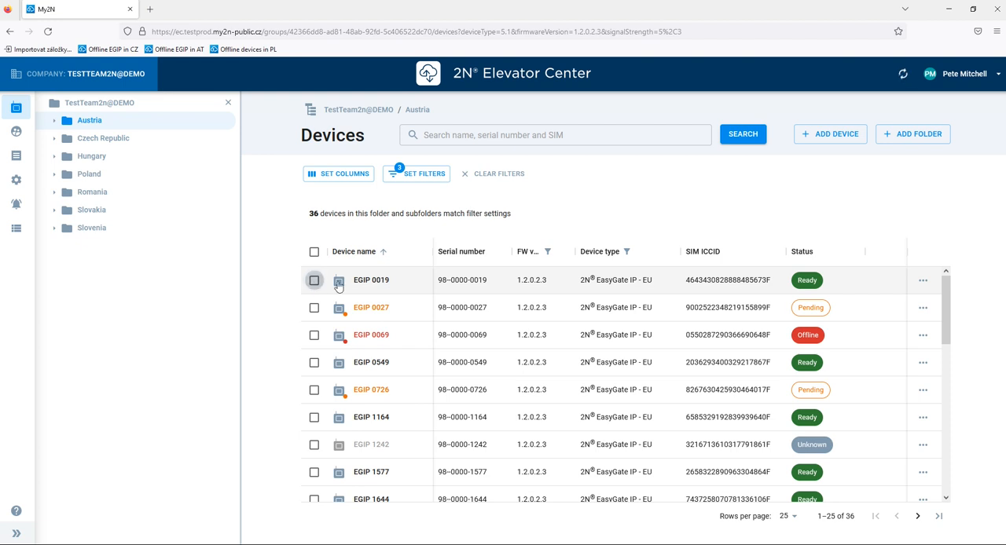
pyautogui.click(315, 281)
pyautogui.click(901, 218)
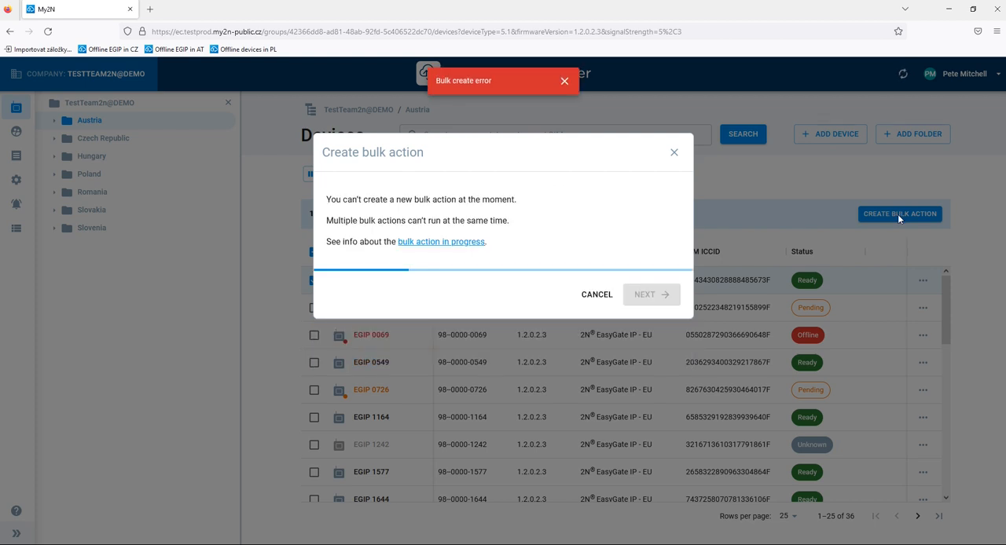
pyautogui.click(672, 157)
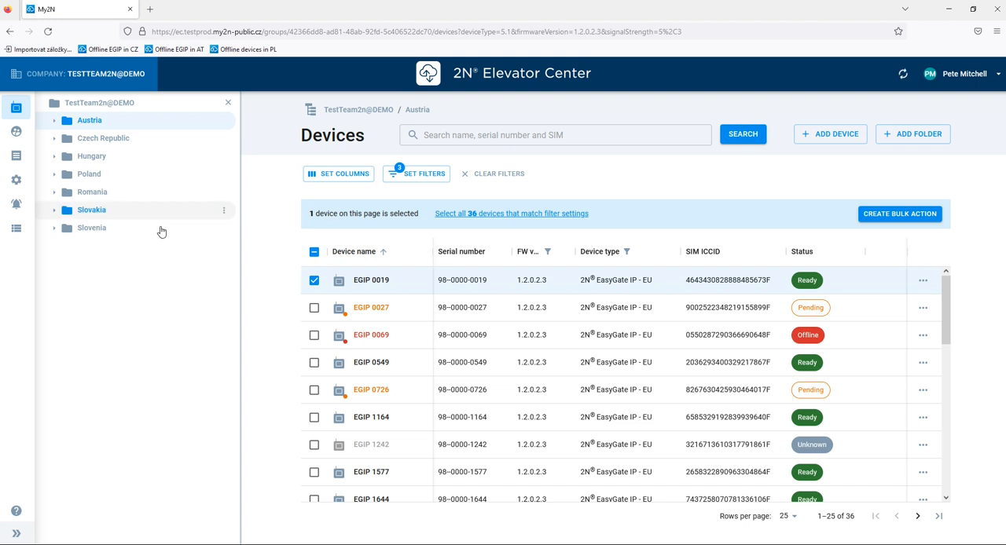
# Open the bulk actions log and review the cancellation dialog for the in-progress bulk action, leaving the action running.
pyautogui.click(15, 228)
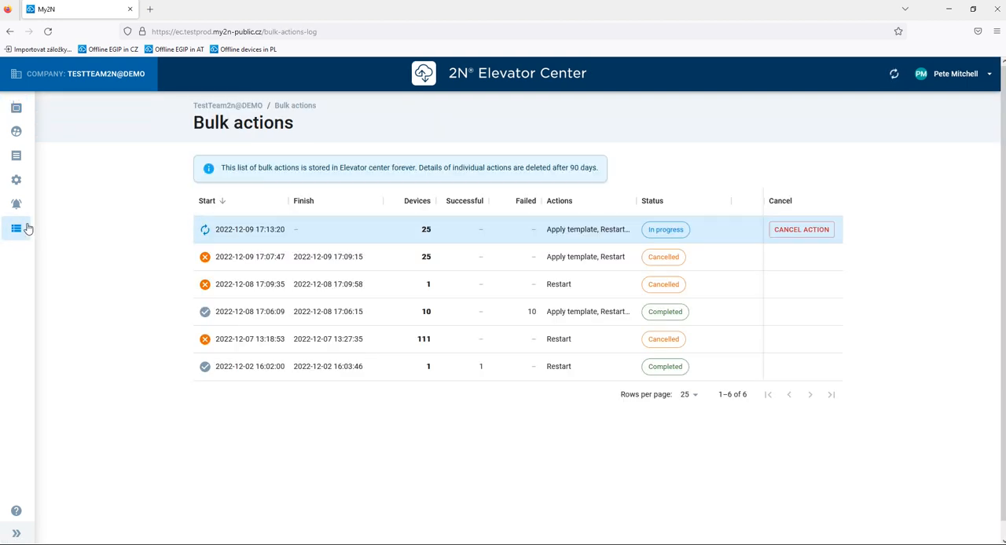
pyautogui.click(829, 230)
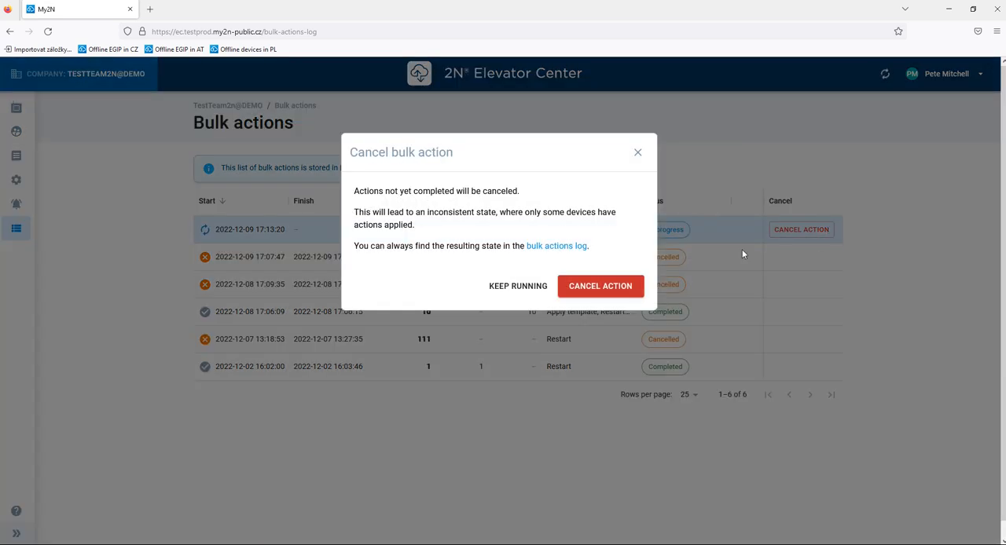
pyautogui.click(640, 157)
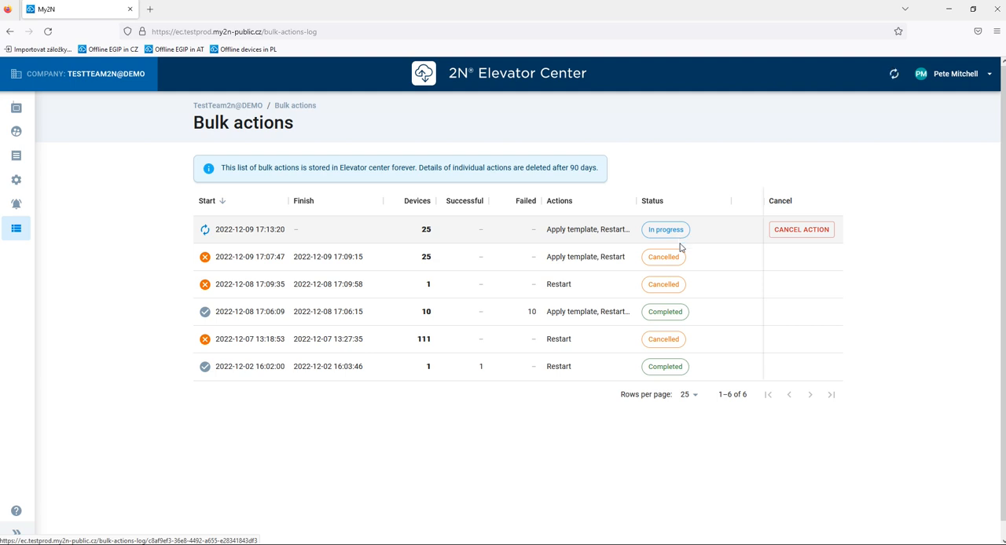
# Cancel the in-progress bulk action from its detail page and reload the page to refresh its status.
pyautogui.click(373, 240)
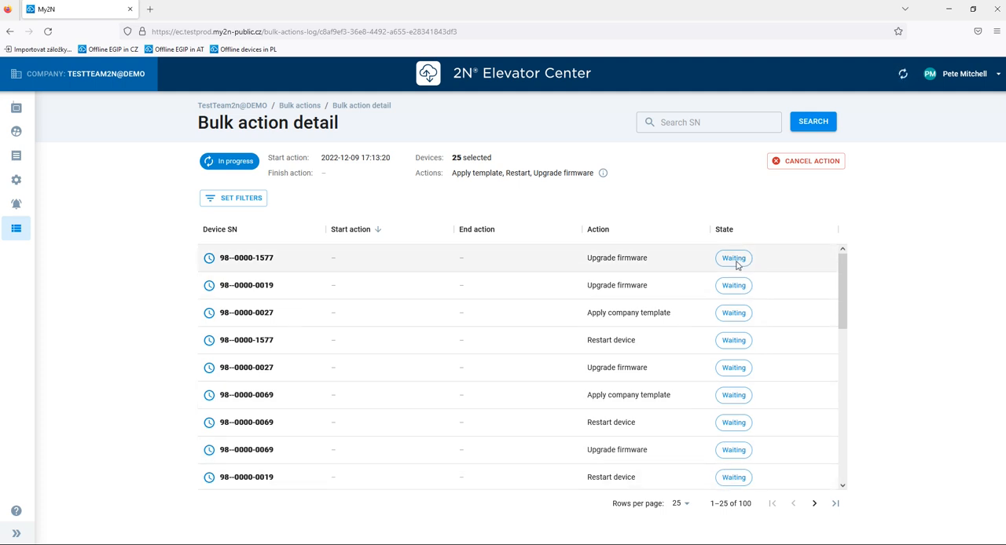
pyautogui.click(810, 162)
pyautogui.click(602, 286)
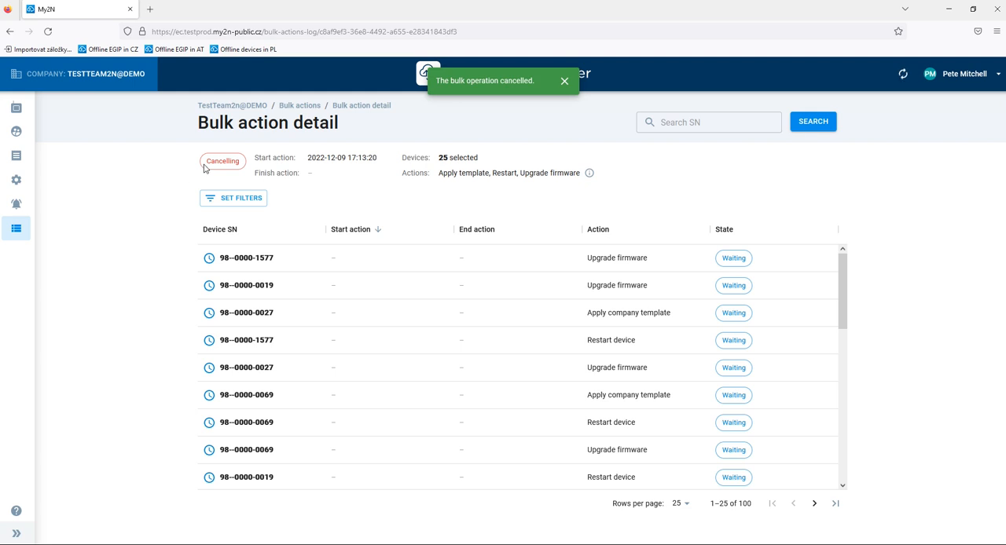
pyautogui.click(43, 31)
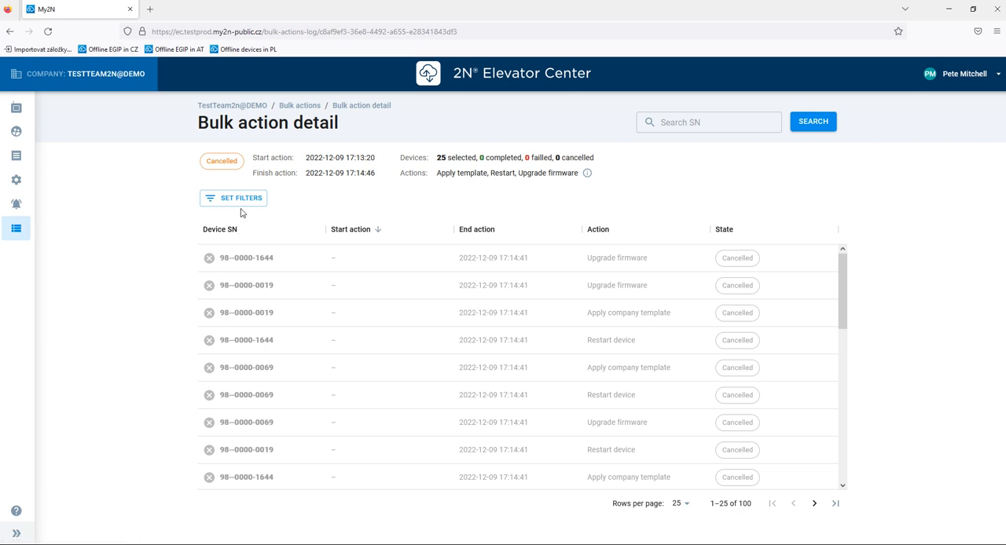
# Examine the values available for the Action filter on the bulk action detail page without applying a filter.
pyautogui.click(214, 200)
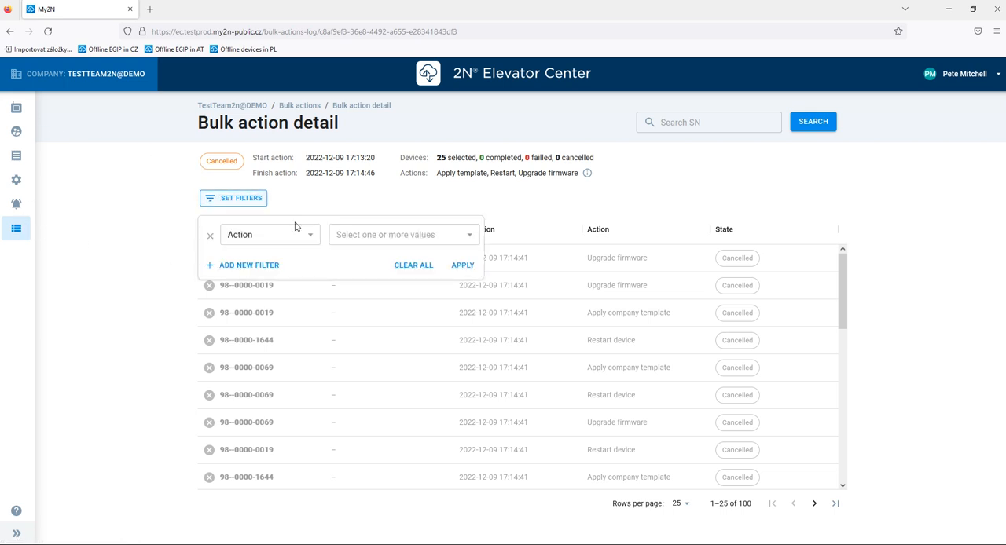
pyautogui.click(389, 239)
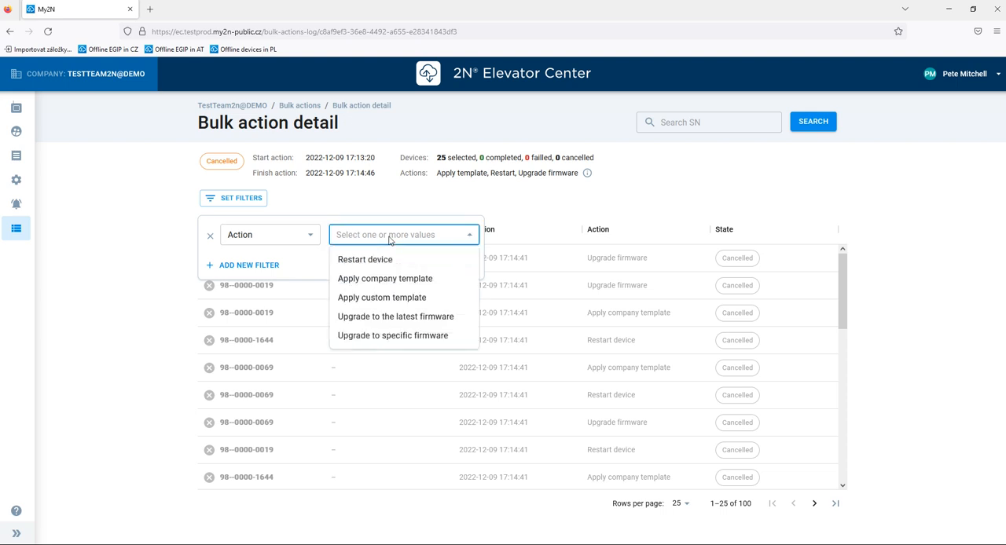
pyautogui.click(389, 238)
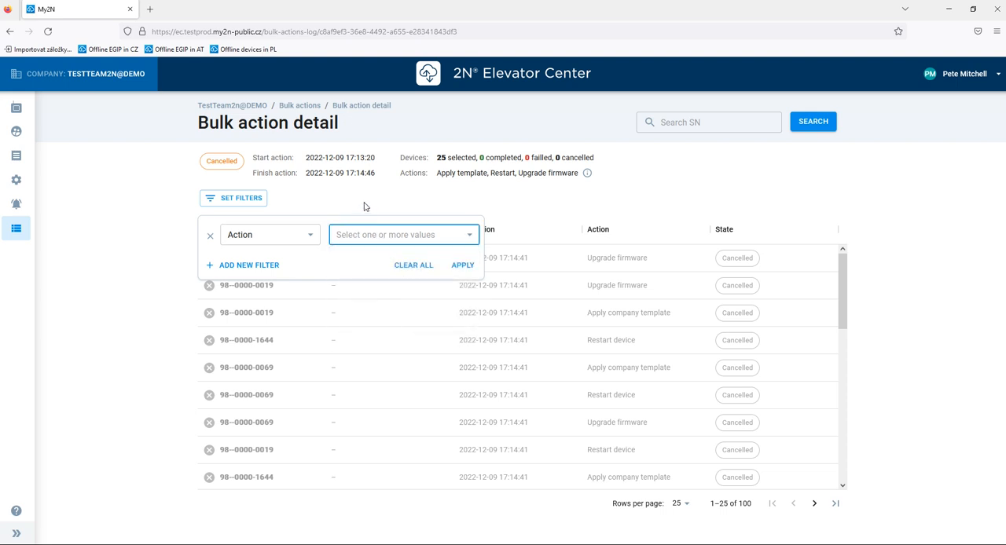
pyautogui.click(364, 207)
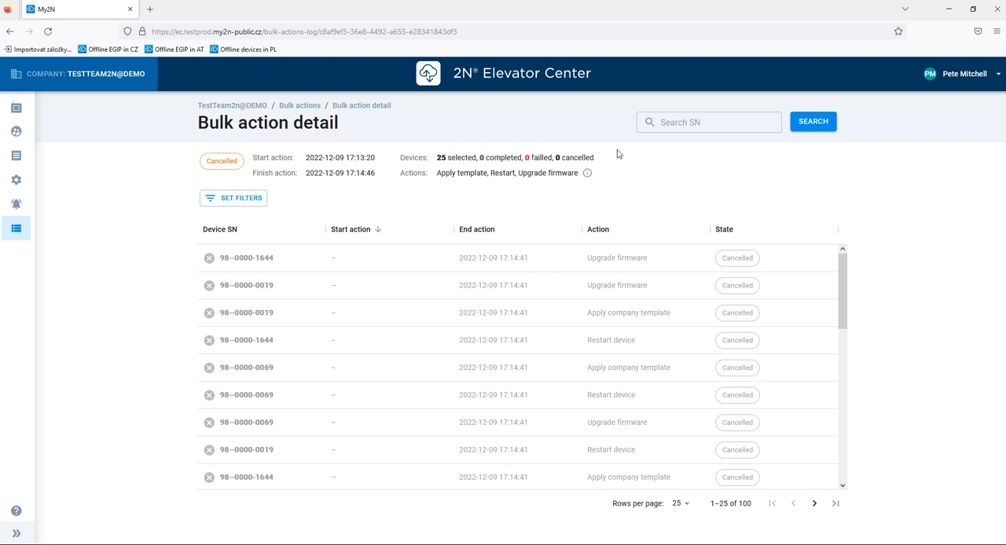